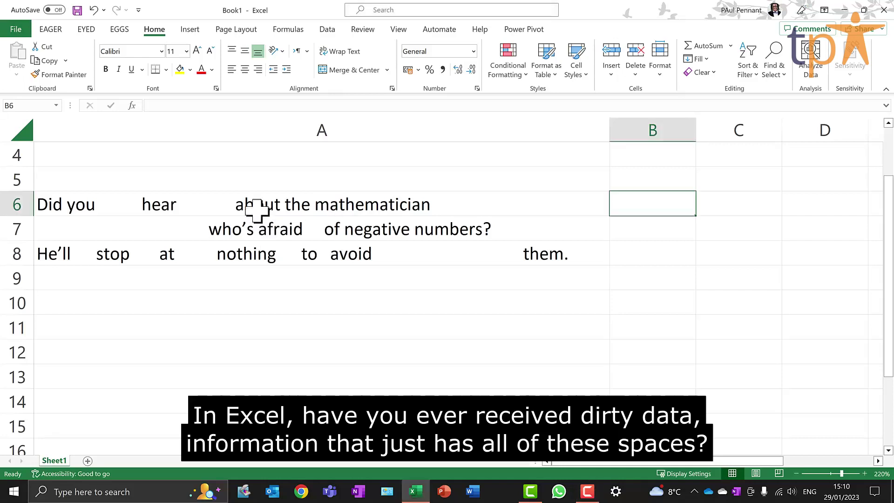
Delete two extra spaces before 'about' in A6 by hand, then start editing A8.
{"action": "left_click", "coordinate": [210, 207]}
{"action": "double_click", "coordinate": [210, 207]}
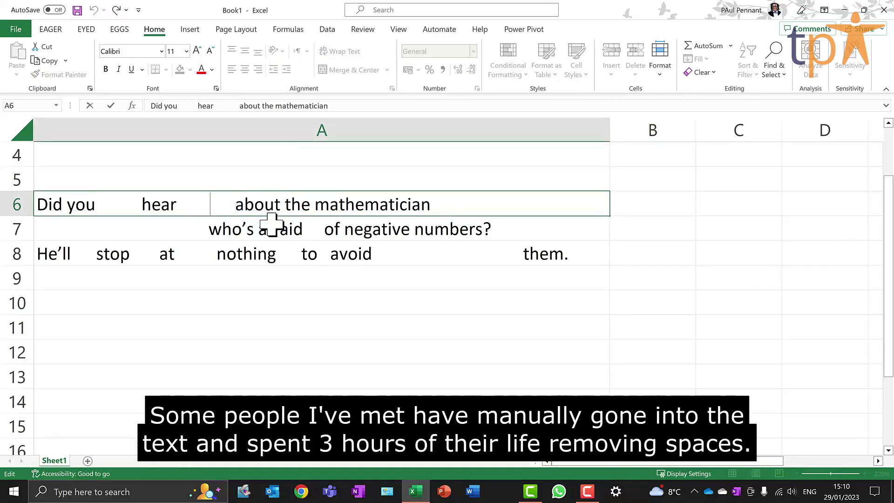
{"action": "key", "text": "Delete"}
{"action": "key", "text": "Delete"}
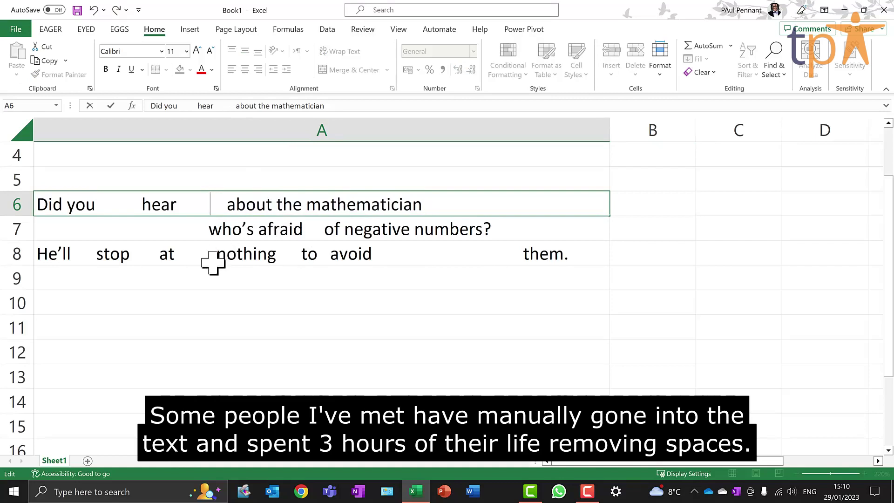
{"action": "double_click", "coordinate": [200, 259]}
{"action": "key", "text": "Delete"}
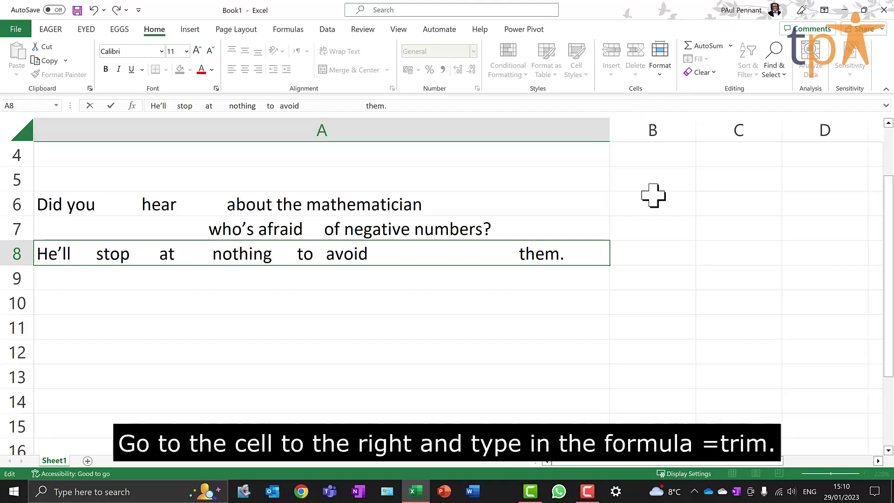
Enter =TRIM(A6) in B6 to show the first sentence without extra spaces.
{"action": "left_click", "coordinate": [634, 208]}
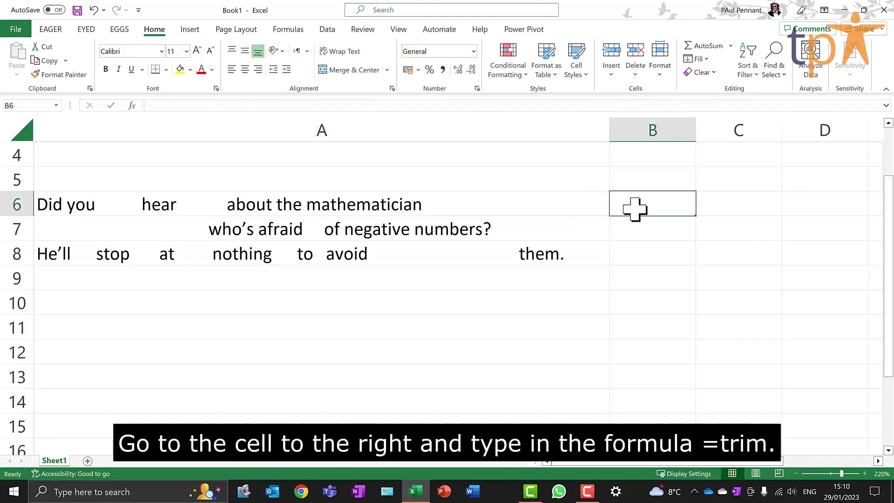
{"action": "type", "text": "=TR"}
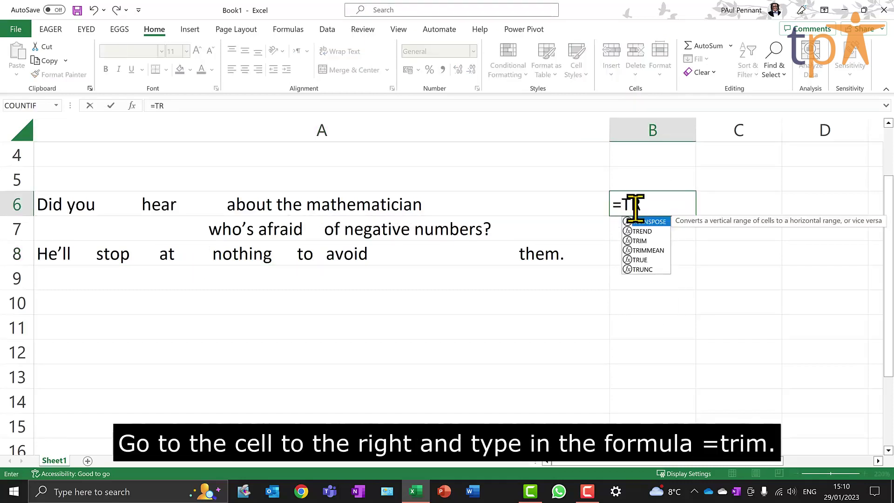
{"action": "type", "text": "M"}
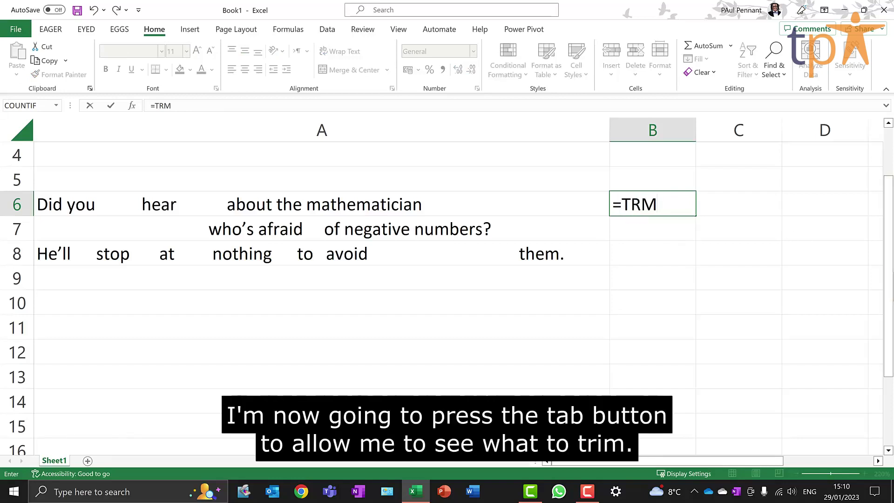
{"action": "key", "text": "BackSpace"}
{"action": "type", "text": "IM"}
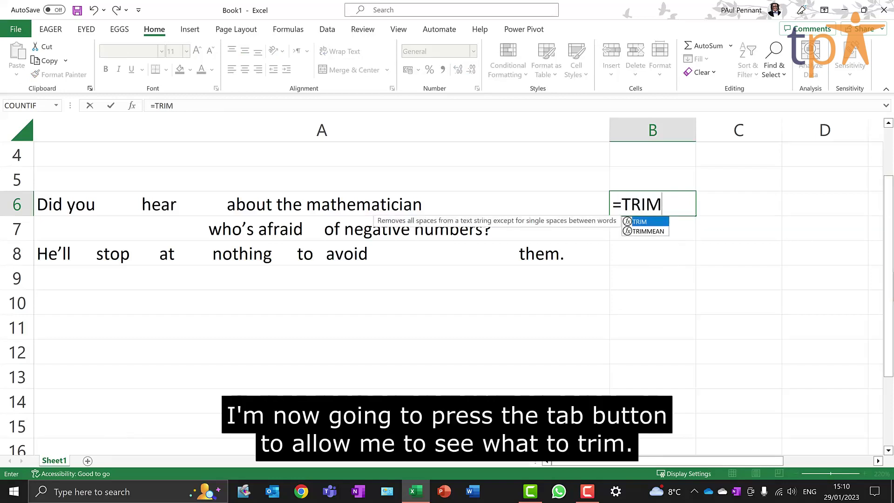
{"action": "key", "text": "Tab"}
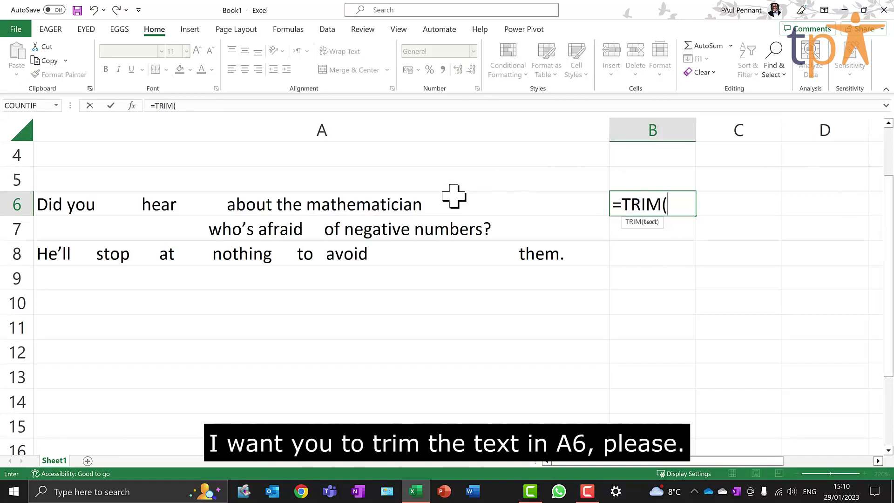
{"action": "left_click", "coordinate": [370, 209]}
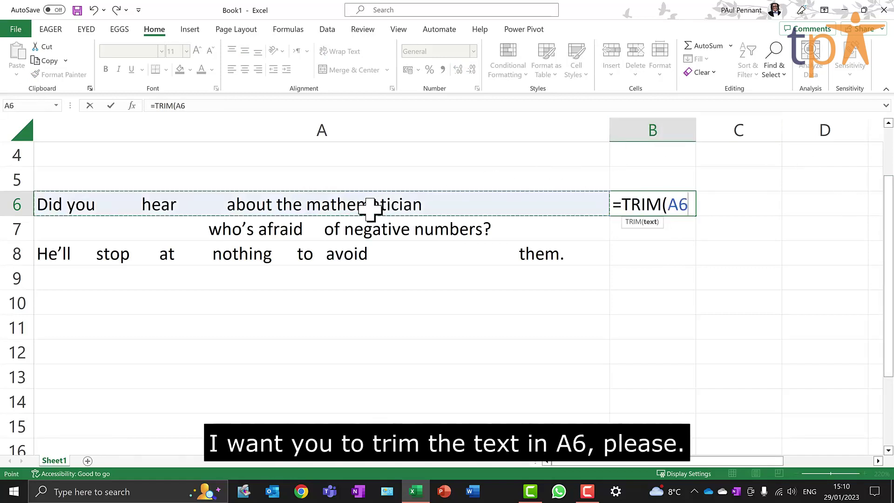
{"action": "type", "text": ")"}
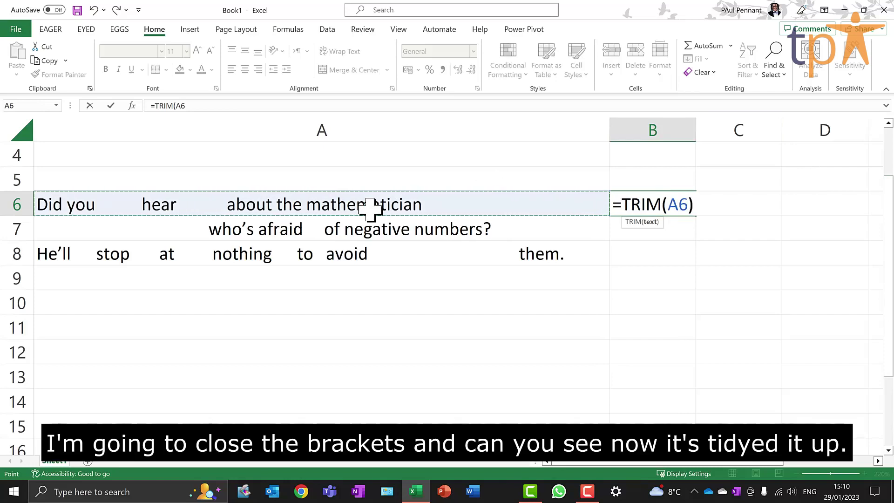
{"action": "key", "text": "Return"}
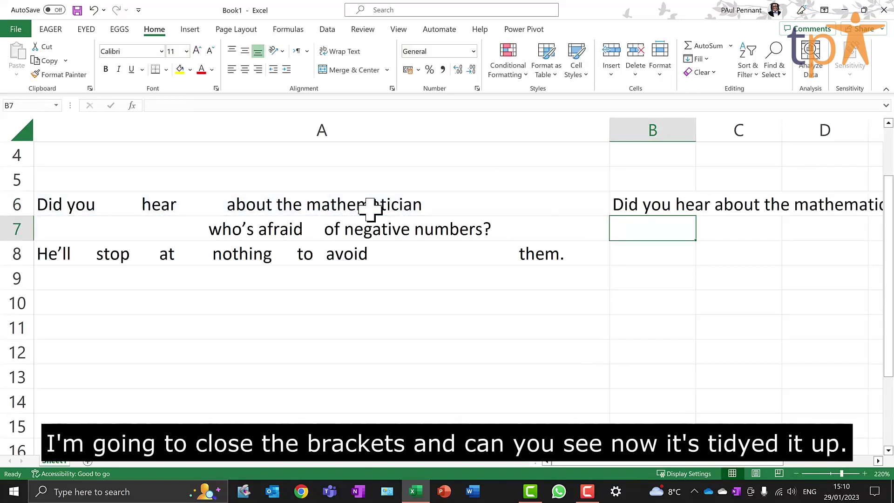
{"action": "scroll", "coordinate": [533, 197], "scroll_direction": "down", "scroll_amount": 1, "text": "ctrl"}
{"action": "scroll", "coordinate": [531, 217], "scroll_direction": "down", "scroll_amount": 1, "text": "ctrl"}
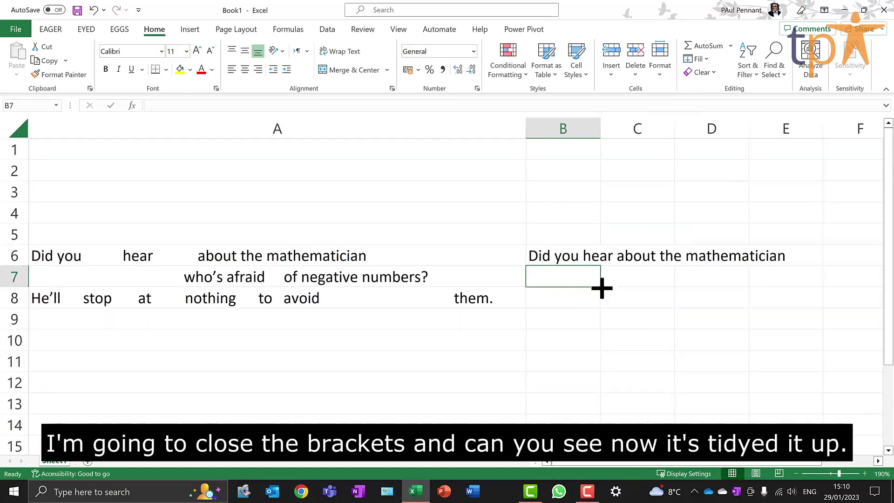
Autofit column B, then fill the TRIM formula from B6 down through B8.
{"action": "left_click", "coordinate": [572, 257]}
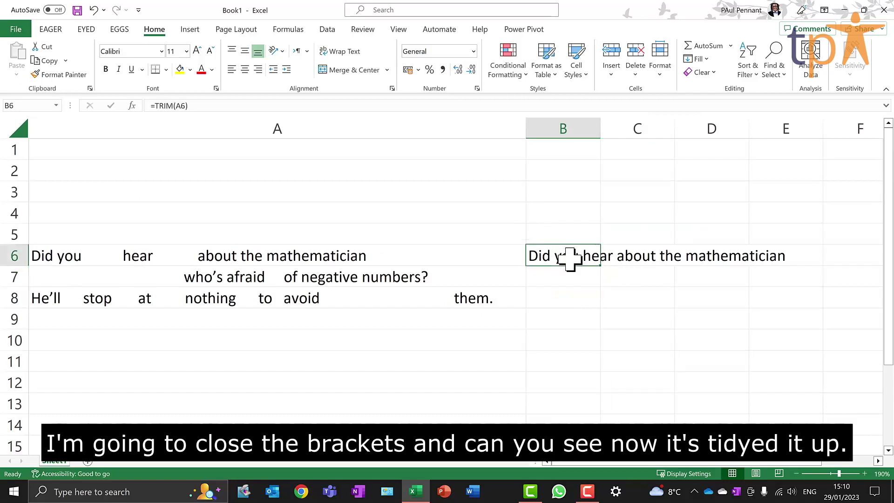
{"action": "double_click", "coordinate": [601, 130]}
{"action": "left_click", "coordinate": [600, 130]}
{"action": "left_click", "coordinate": [744, 260]}
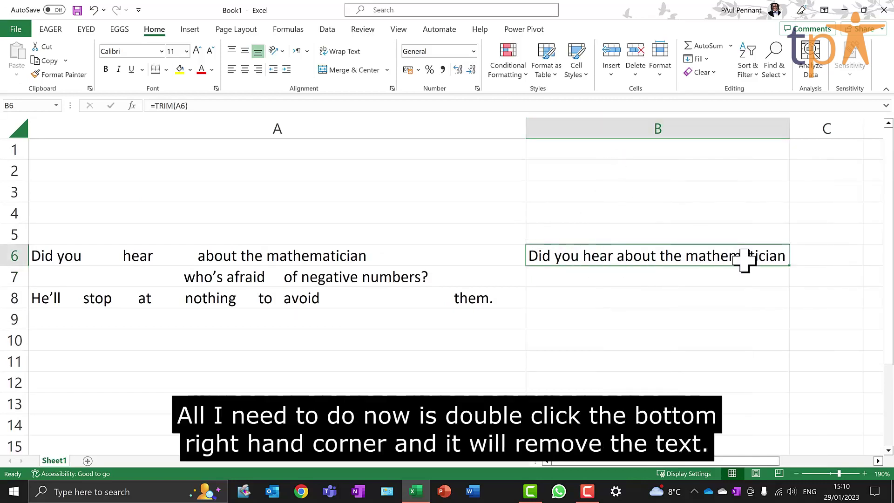
{"action": "double_click", "coordinate": [790, 265]}
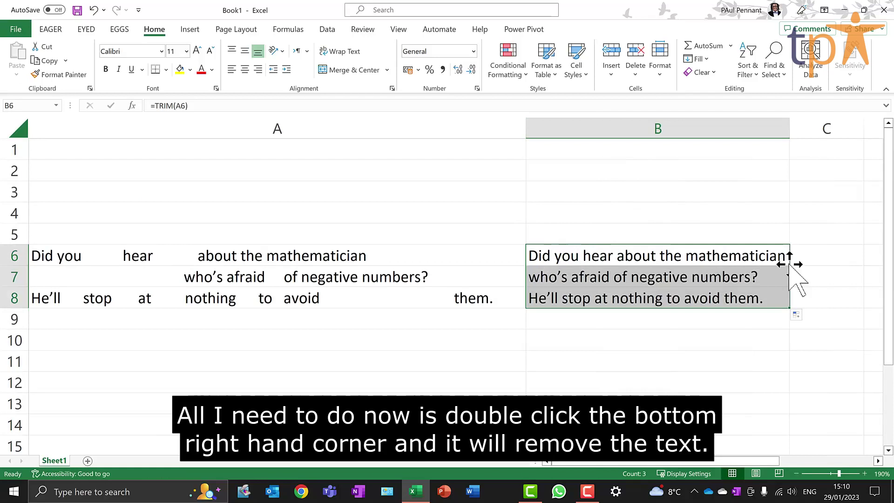
{"action": "left_click", "coordinate": [740, 344]}
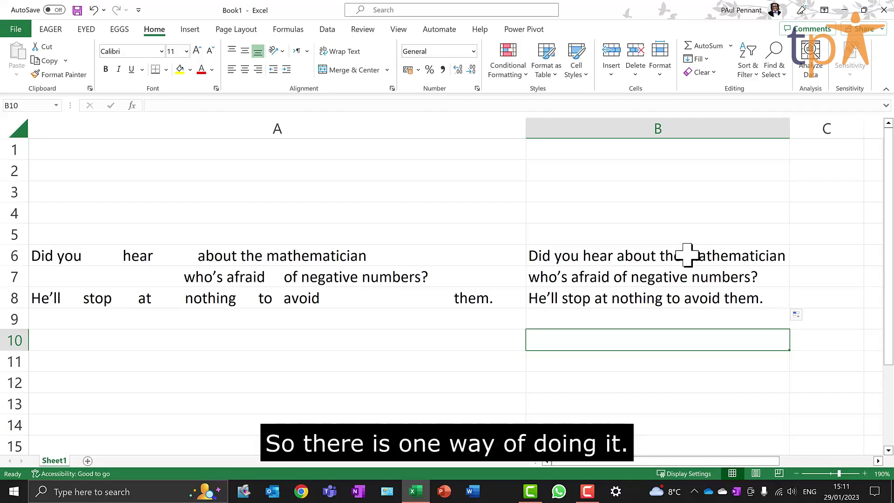
Copy B6:B8 and paste as values over A6:A8, then select the B6:B8 helpers.
{"action": "left_click_drag", "start_coordinate": [688, 256], "coordinate": [690, 302]}
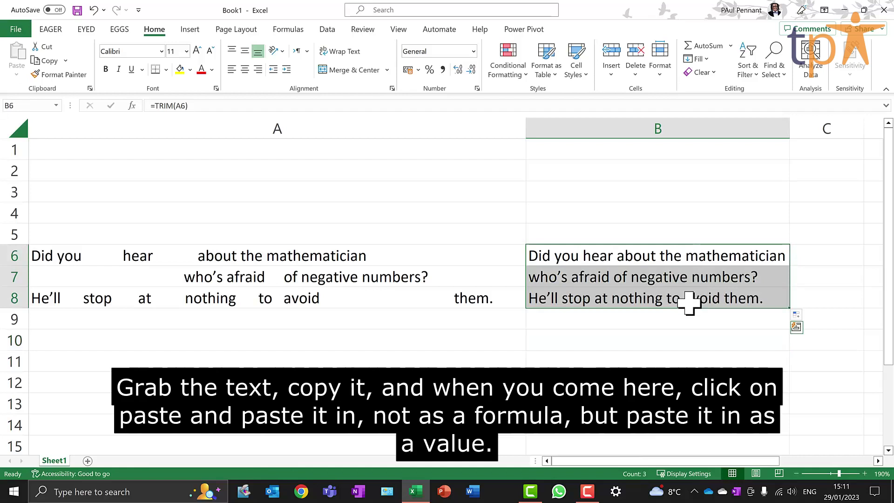
{"action": "key", "text": "ctrl+c"}
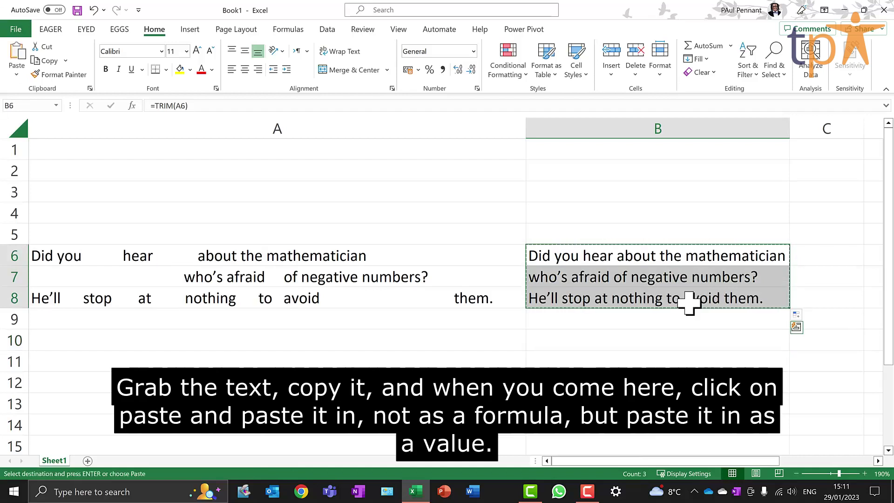
{"action": "left_click_drag", "start_coordinate": [421, 255], "coordinate": [419, 295]}
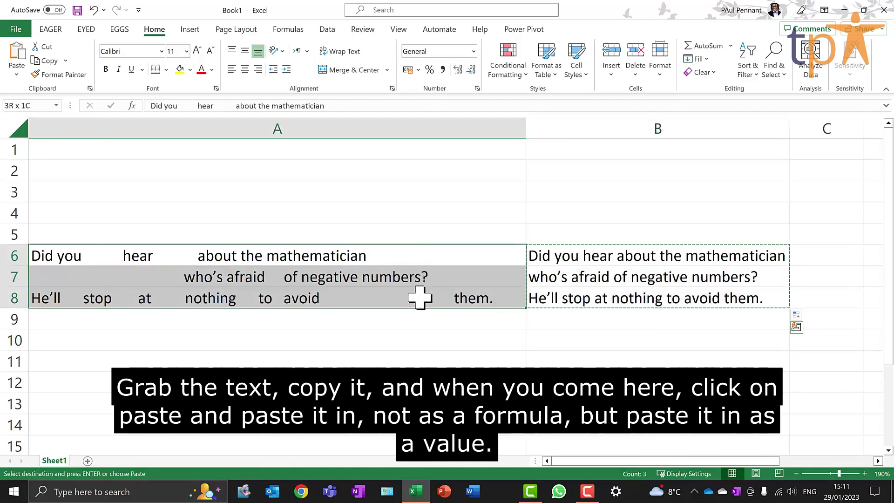
{"action": "left_click", "coordinate": [16, 71]}
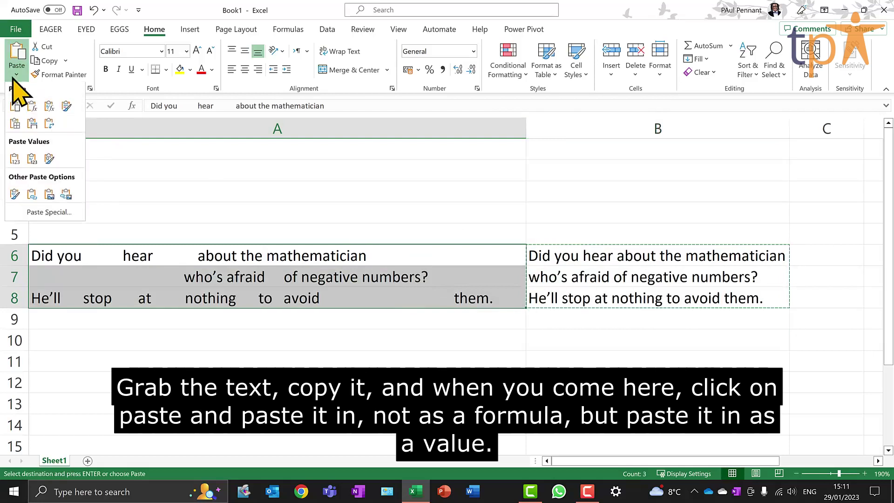
{"action": "left_click", "coordinate": [15, 162]}
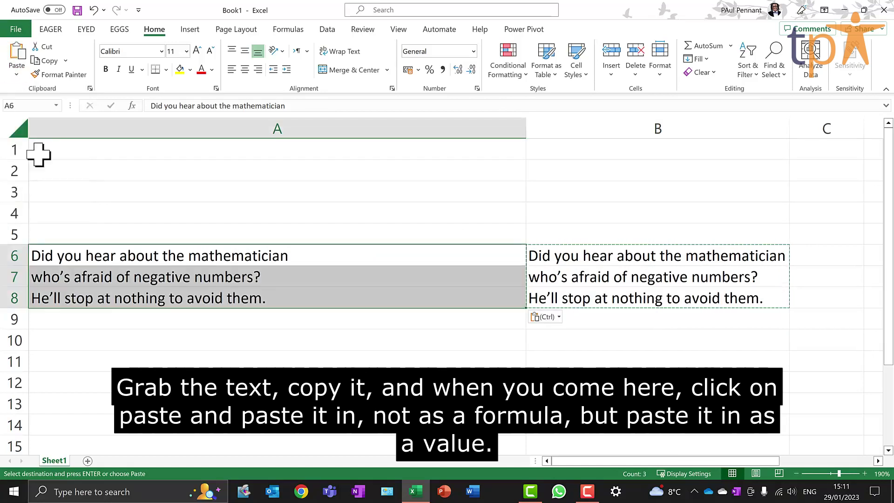
{"action": "left_click", "coordinate": [783, 297]}
{"action": "left_click_drag", "start_coordinate": [741, 260], "coordinate": [715, 298]}
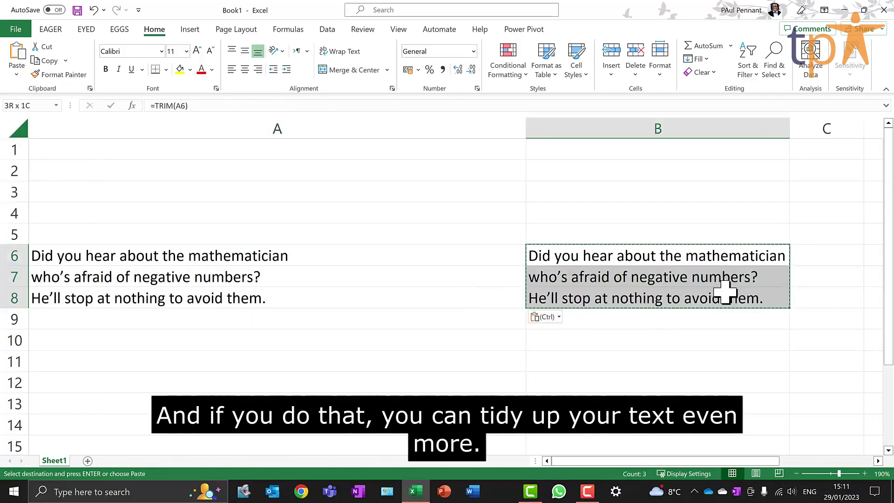
Delete the helper formulas in B6:B8 and autofit column A to its text.
{"action": "key", "text": "Delete"}
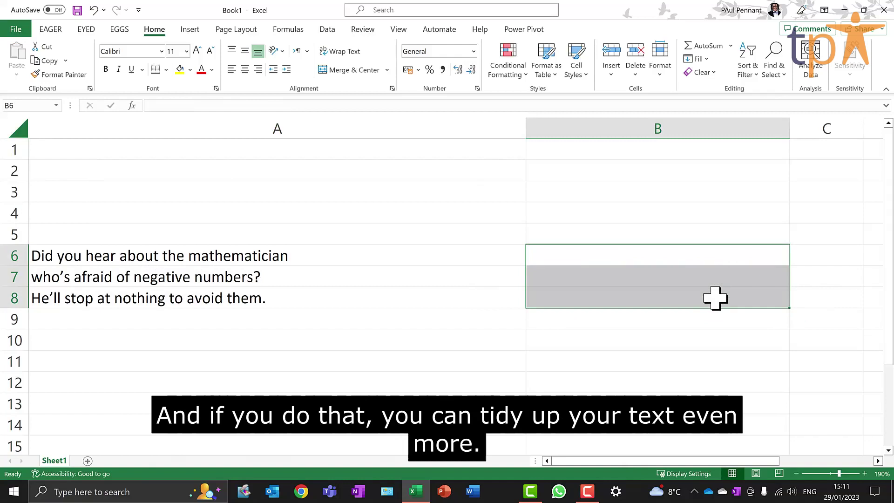
{"action": "double_click", "coordinate": [524, 123]}
{"action": "left_click", "coordinate": [407, 305]}
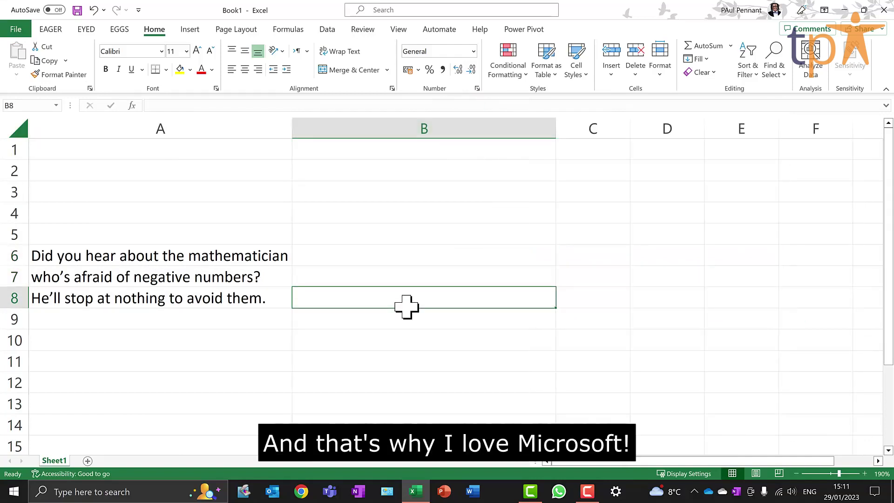